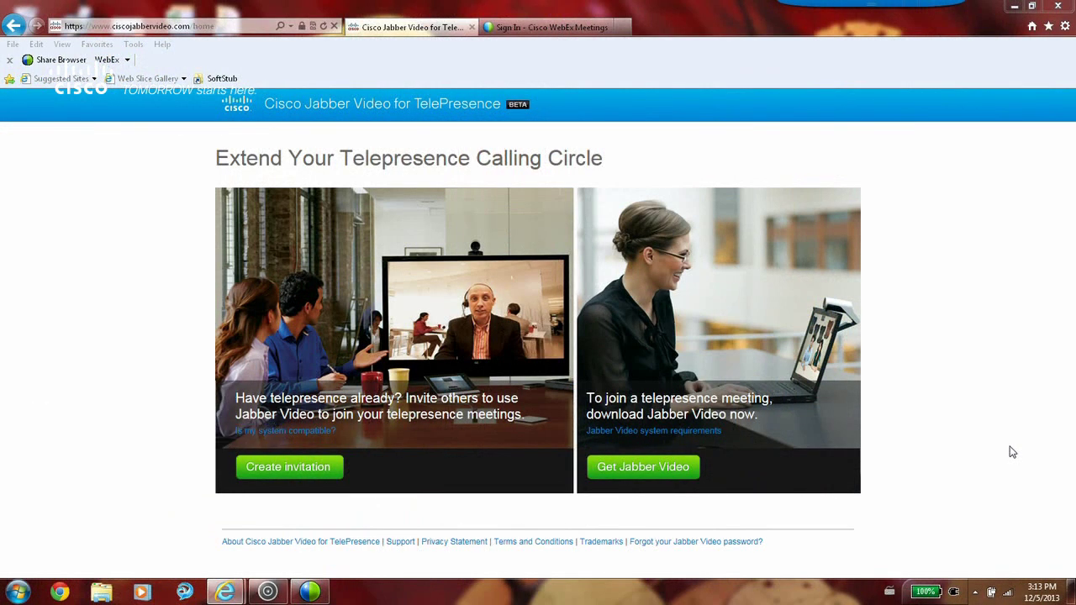
Download the Cisco Jabber Video client via Get Jabber Video
click(639, 474)
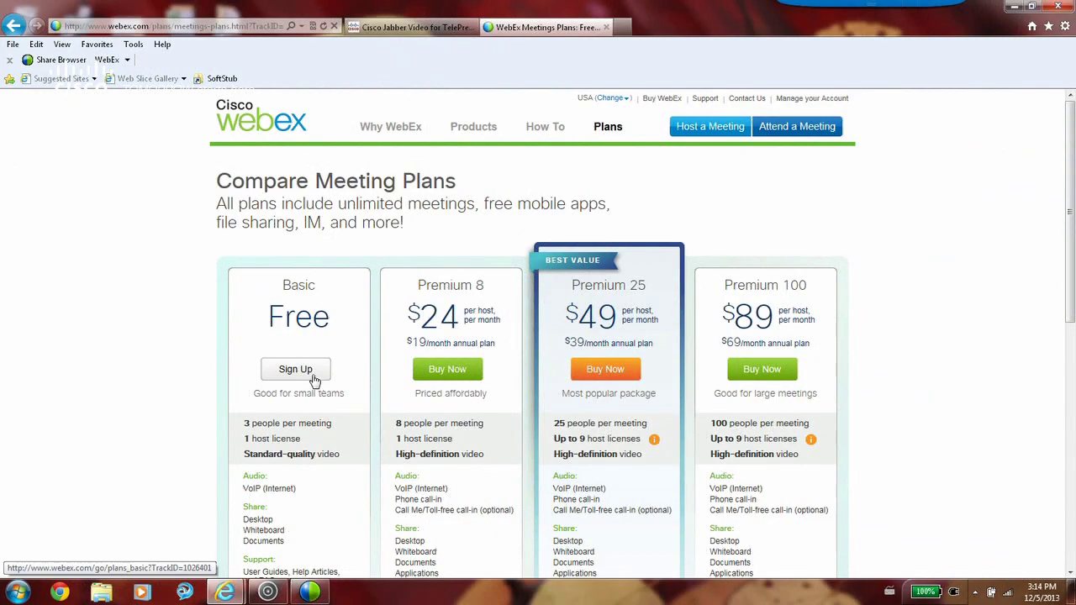
Choose Sign Up for the free Basic WebEx plan and scroll down the page
click(312, 376)
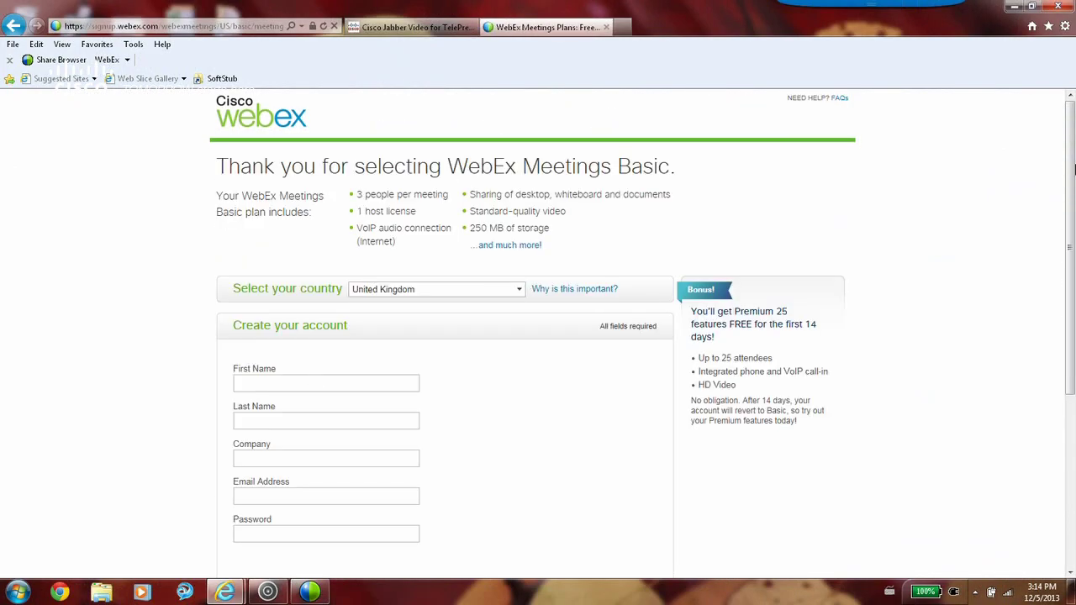
scroll(1071, 193, down, 1)
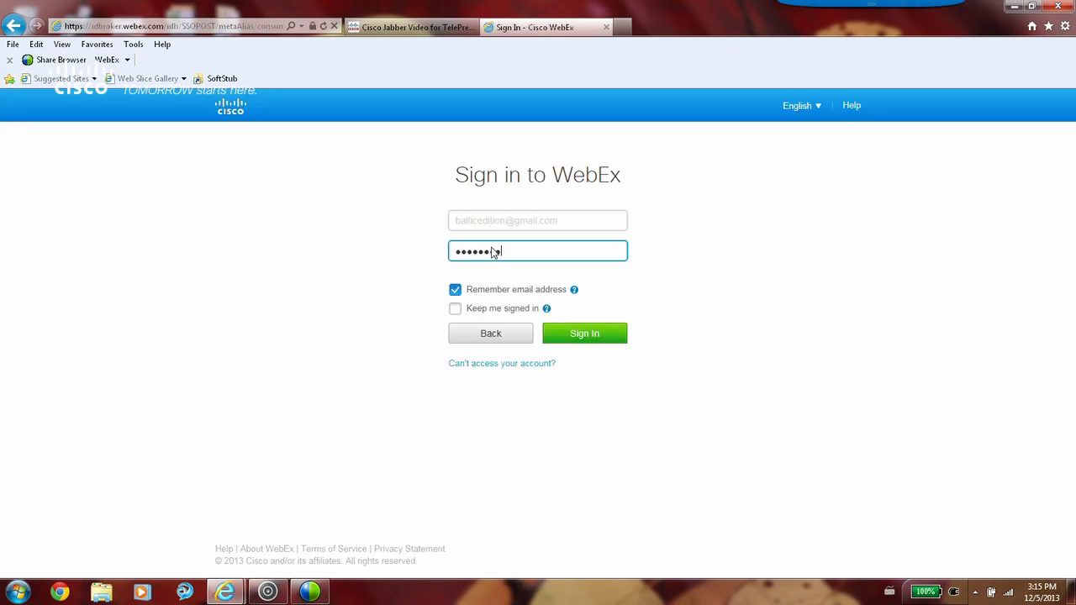
Sign in to the WebEx account and begin a Meet Now instant meeting
click(585, 340)
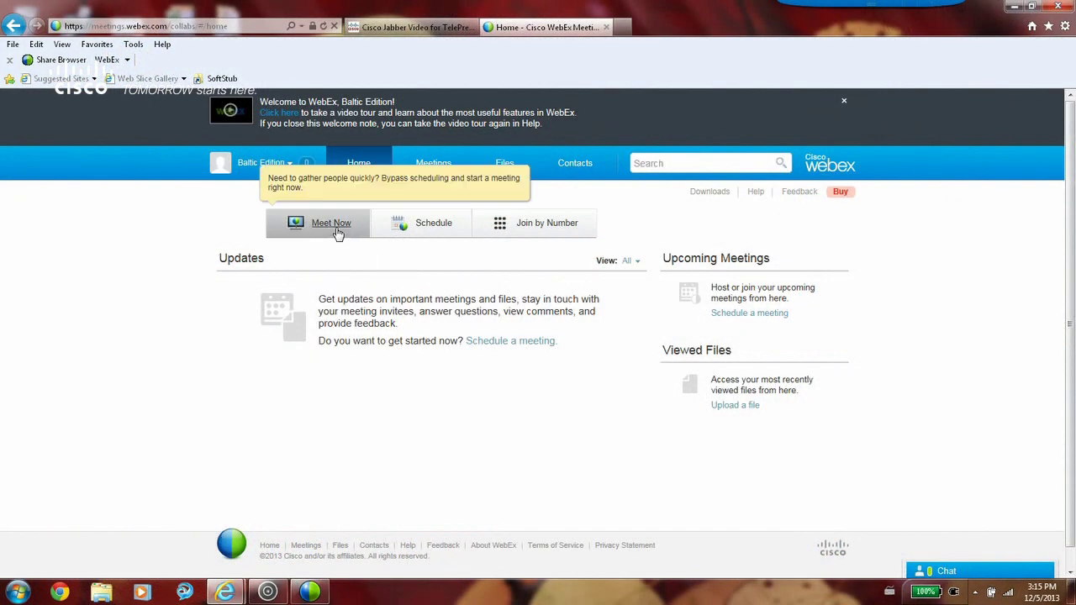
click(337, 235)
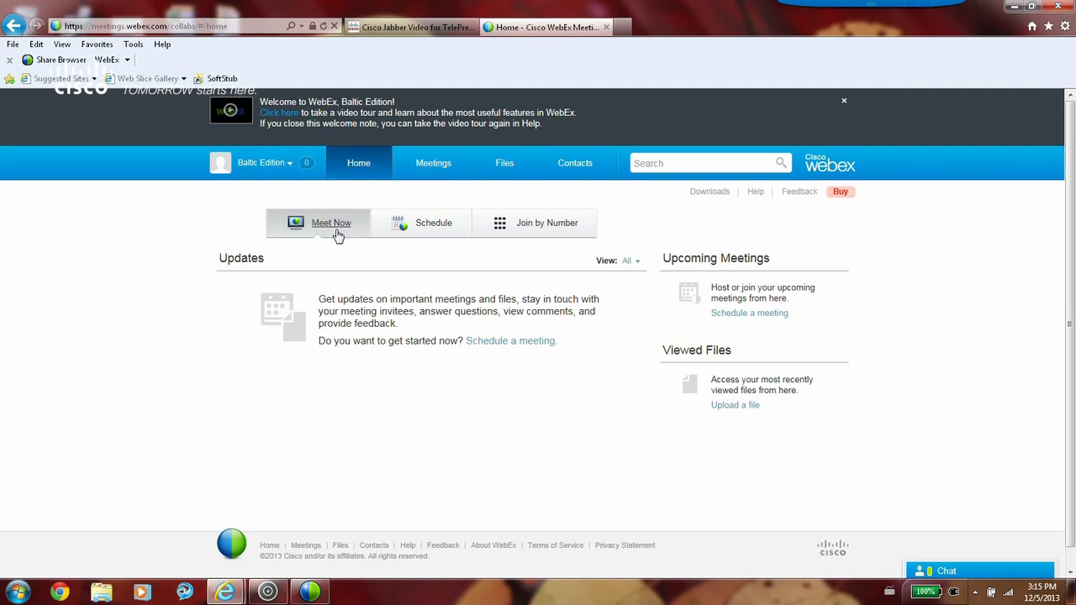
Start the instant meeting using computer audio, turn on the webcam, and widen the participants panel
click(337, 235)
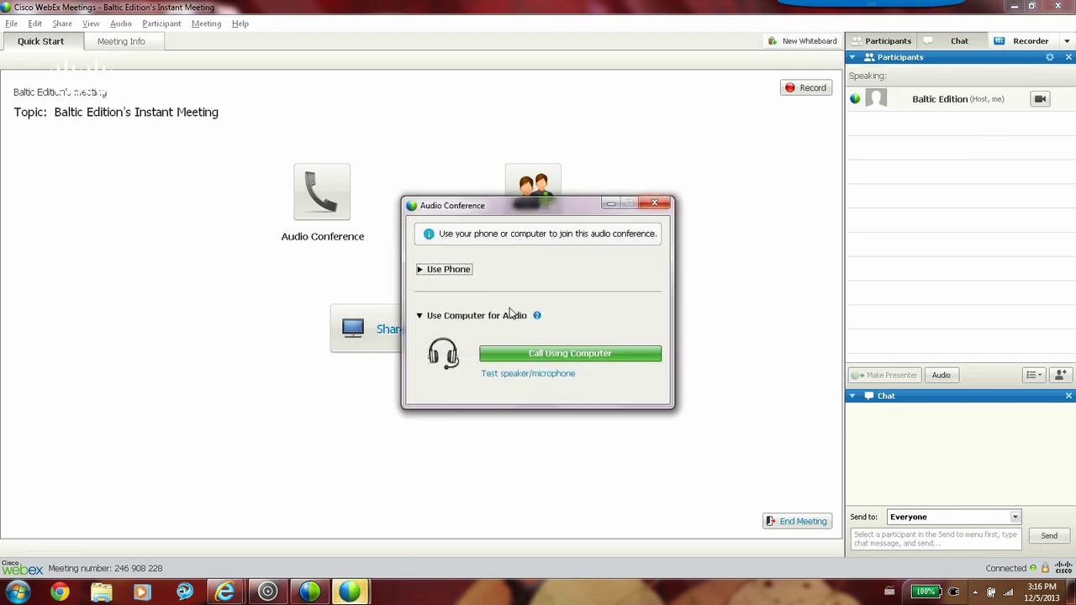
click(532, 355)
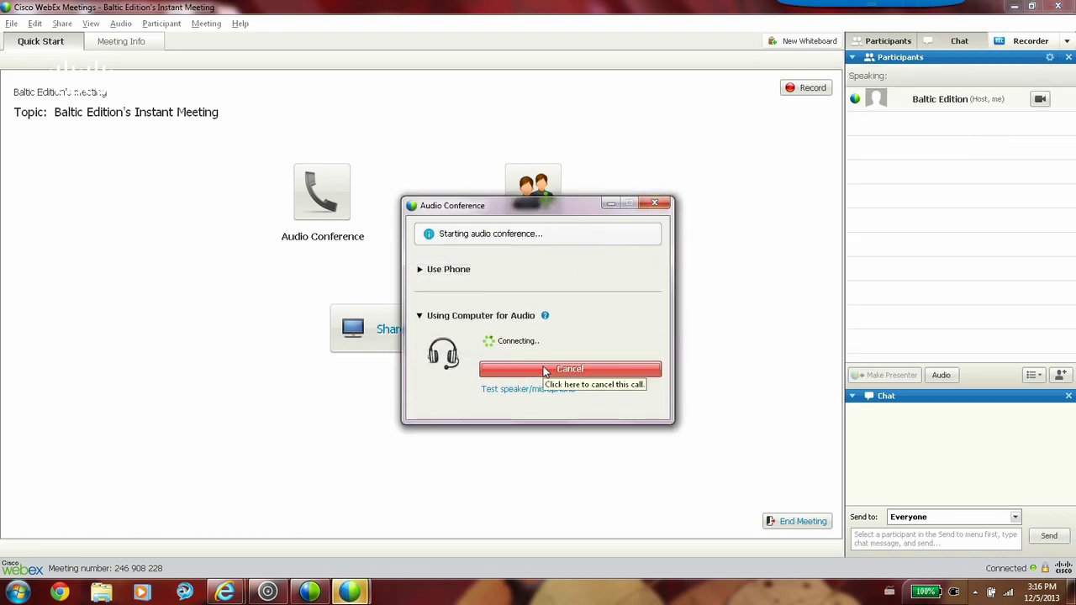
click(658, 205)
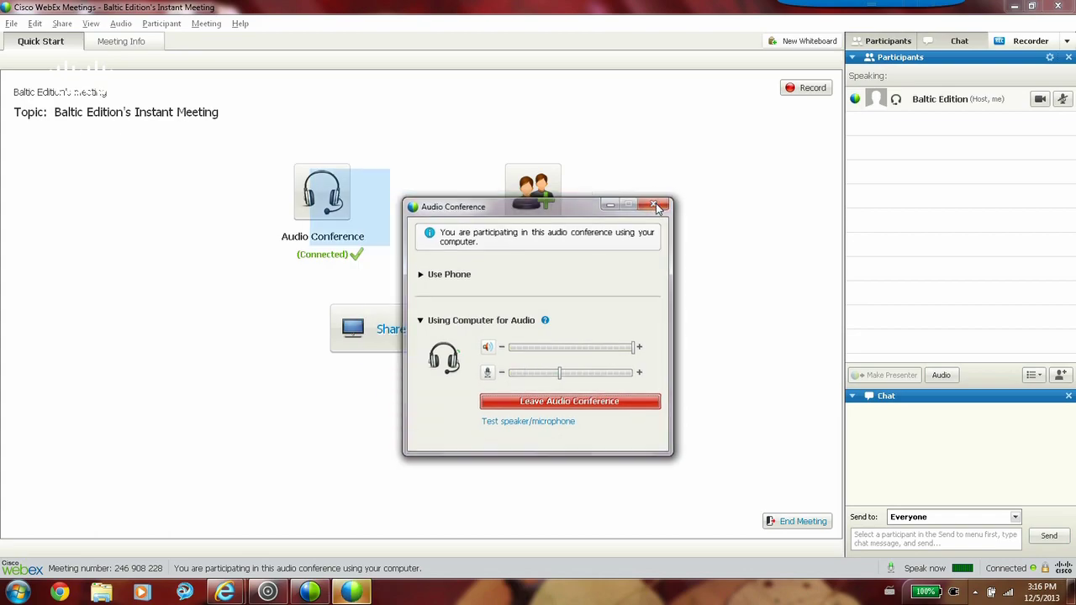
click(1041, 100)
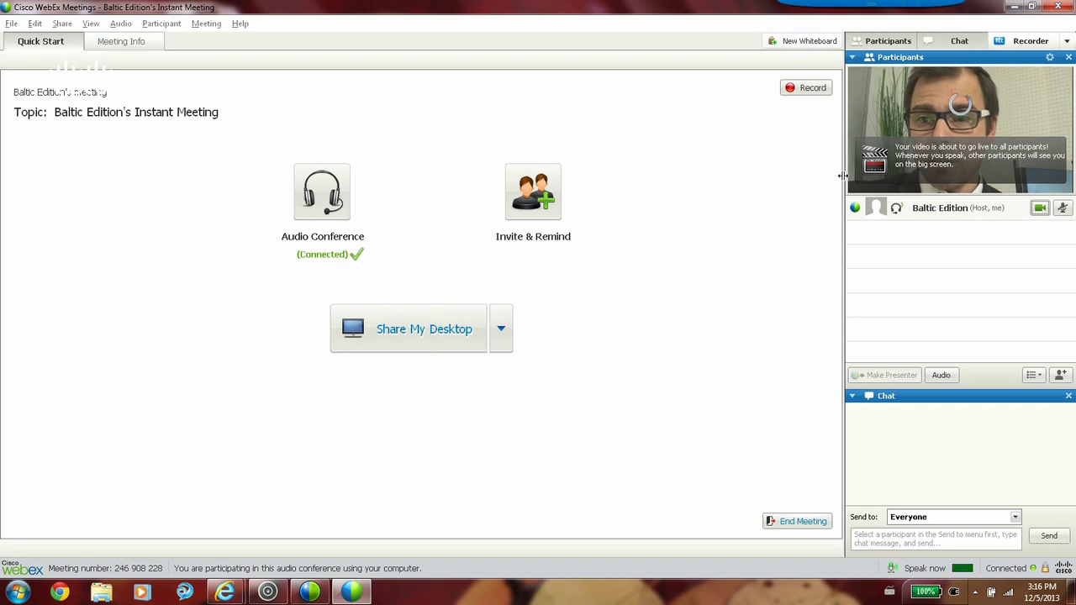
drag(696, 163, 736, 163)
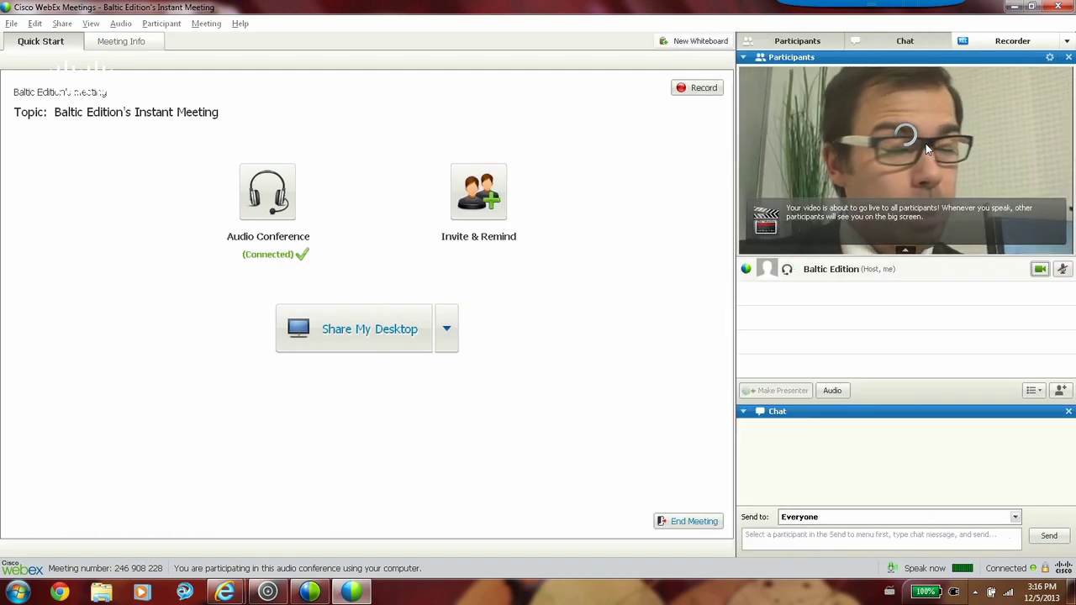
click(1058, 83)
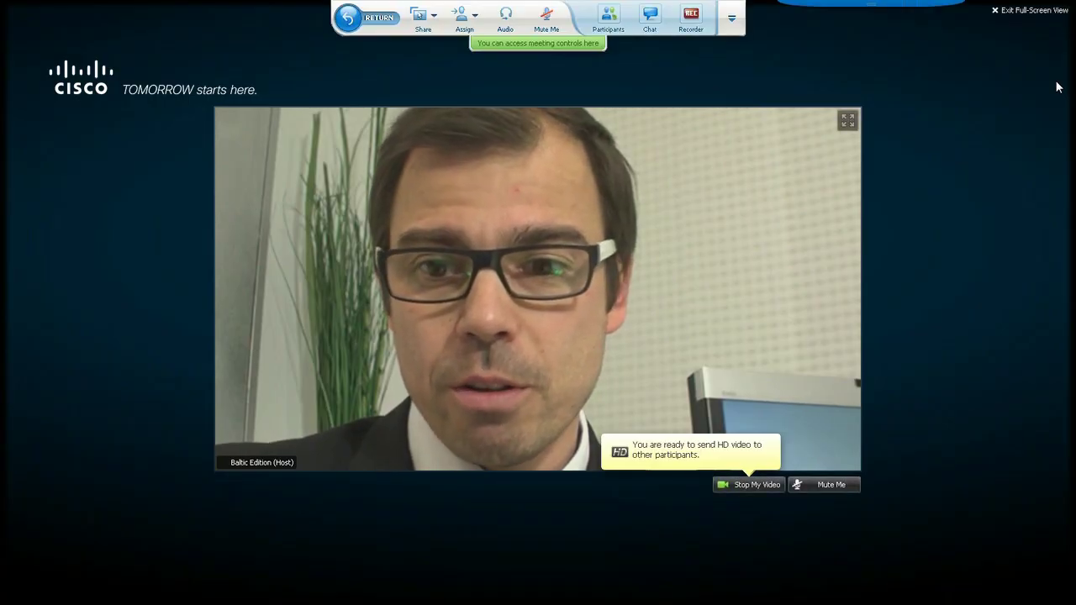
click(848, 122)
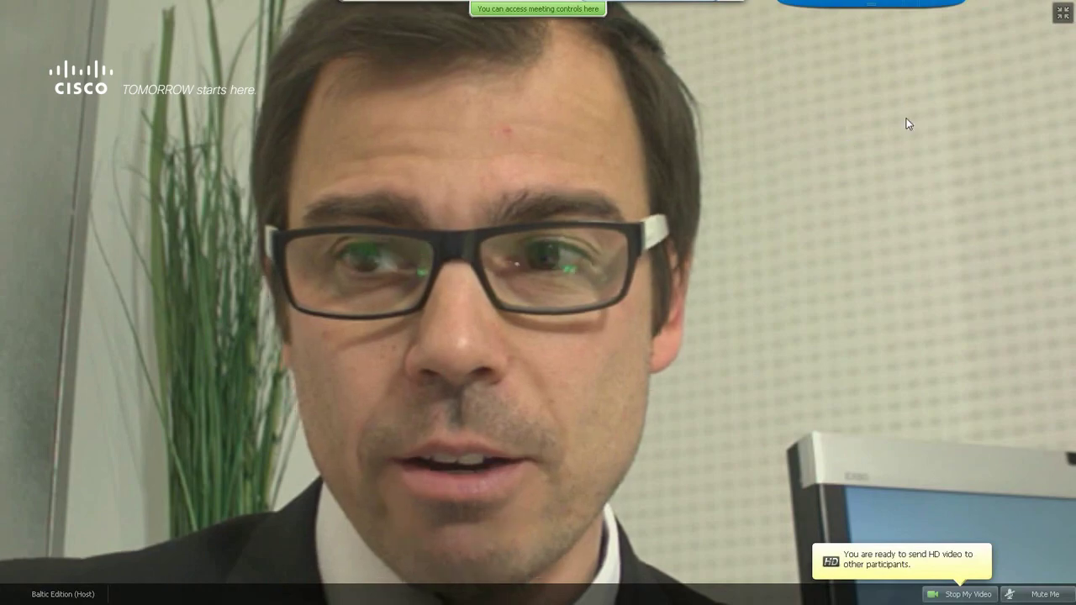
click(1064, 12)
click(1027, 12)
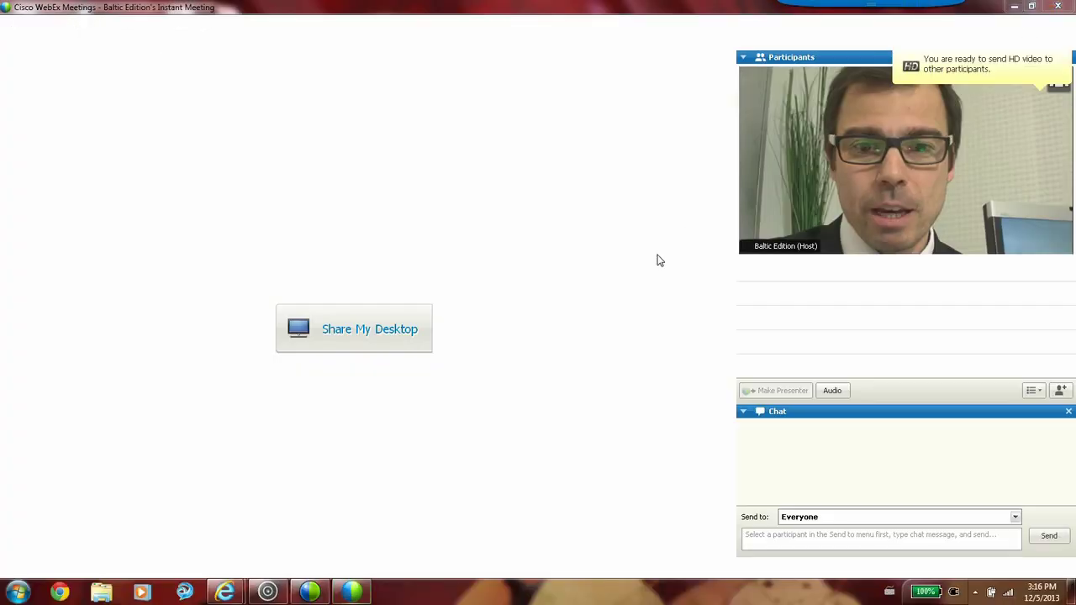